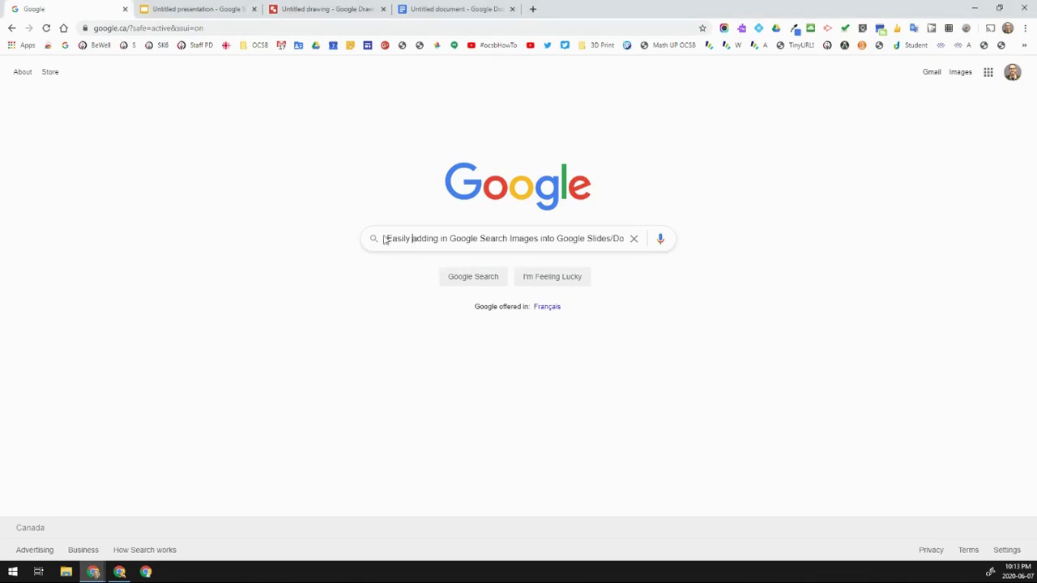
Replace the old query and search Google for 'parliament buildings ottawa canada'
drag(388, 238, 766, 245)
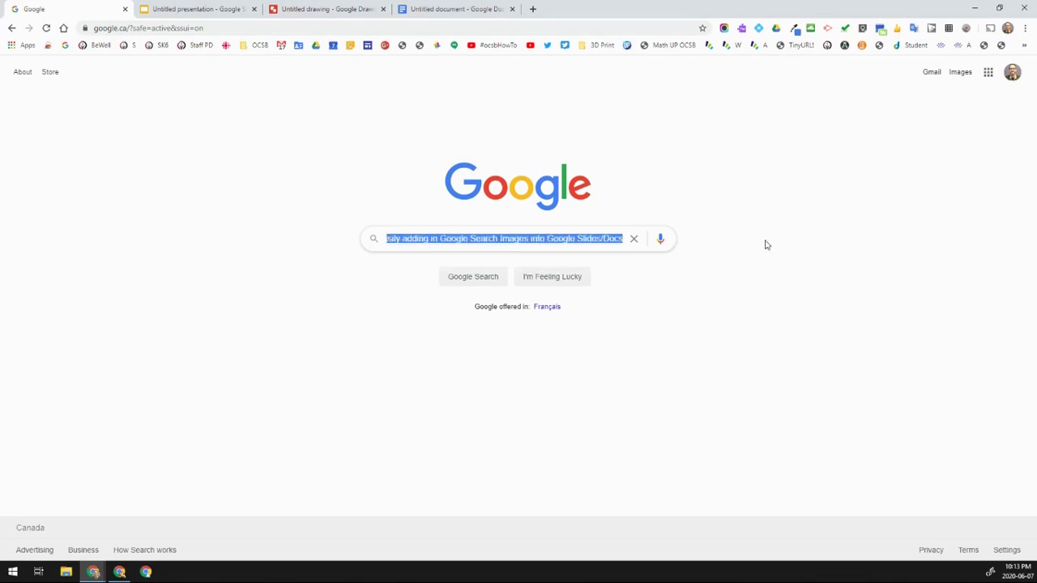
text(parliament buildings ottawa canada)
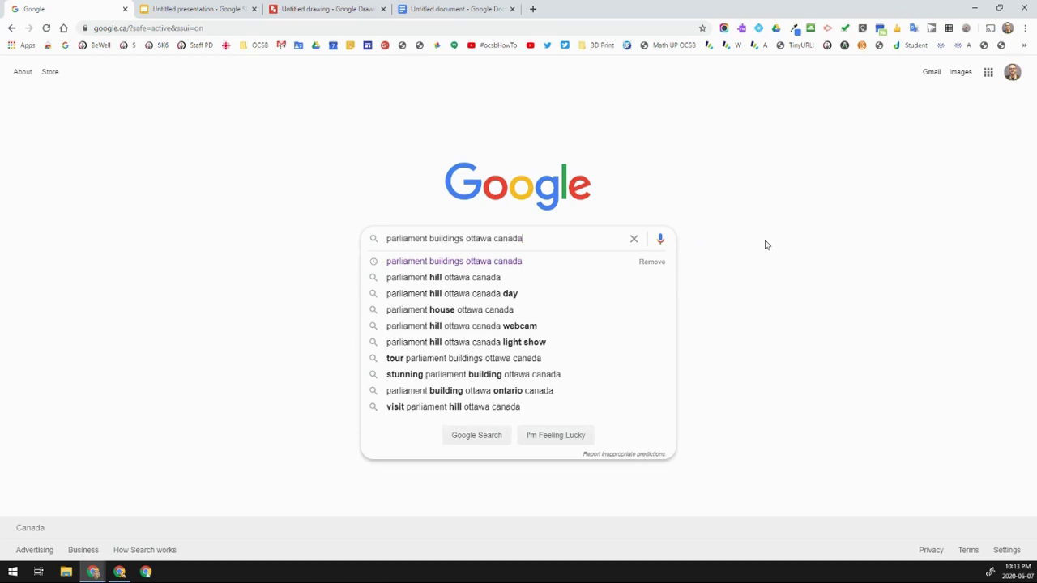
key(Return)
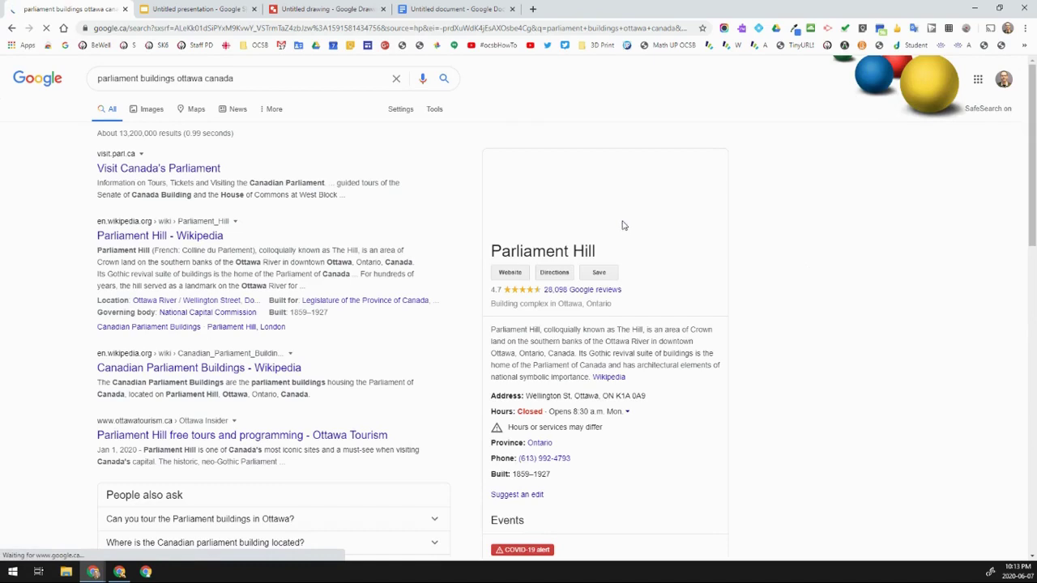
Show image results filtered to pictures labeled for reuse with modification
click(153, 115)
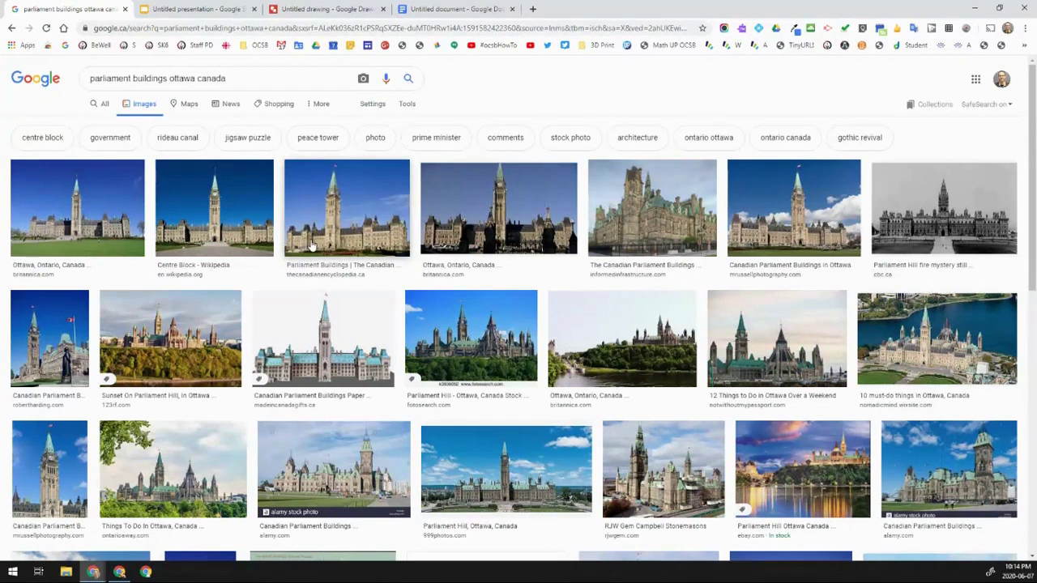
click(408, 105)
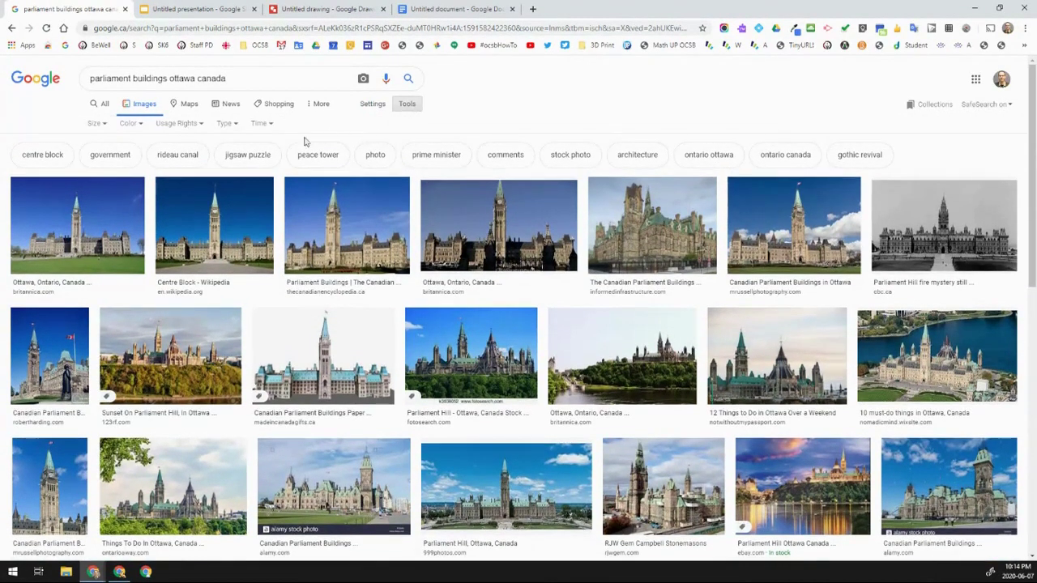
click(179, 123)
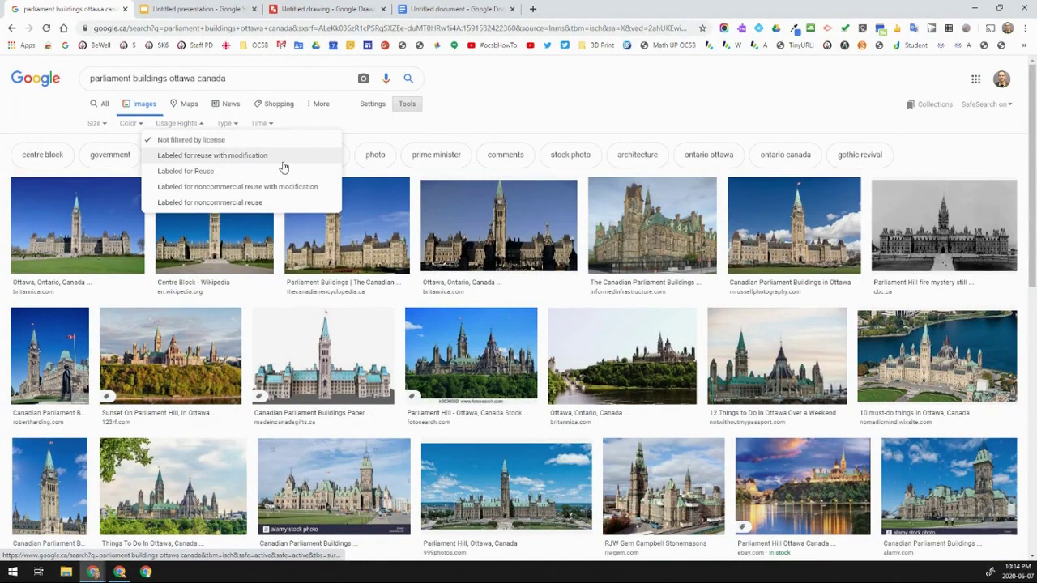
click(232, 157)
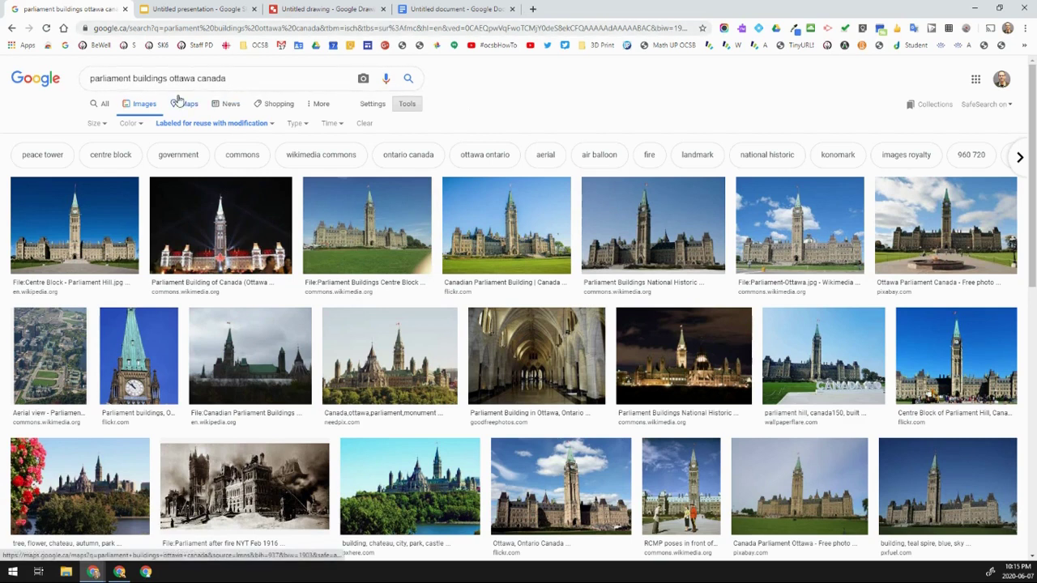
In the untitled presentation, dismiss Themes and open the Search the web image panel
click(186, 9)
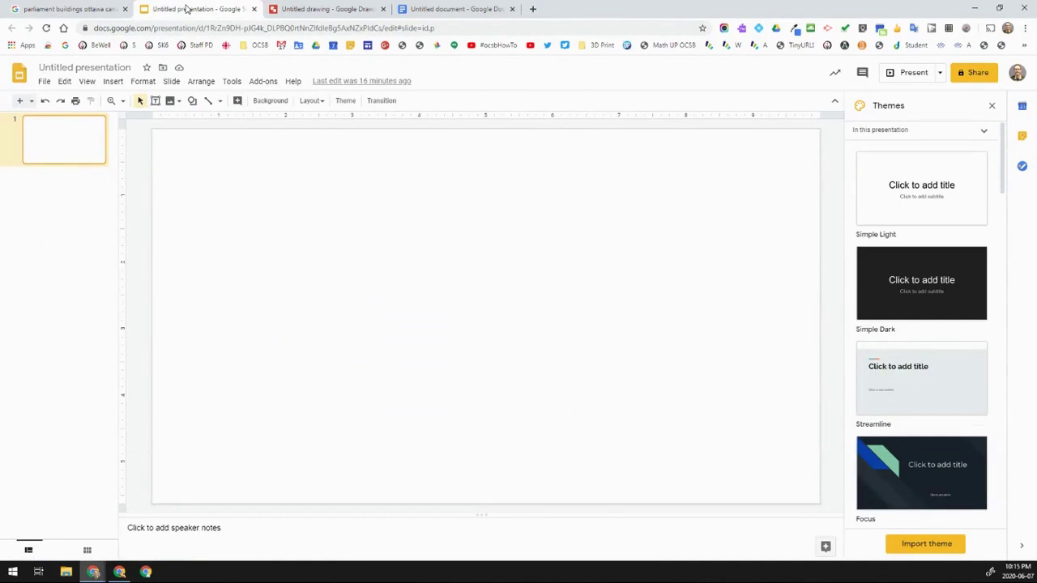
click(992, 106)
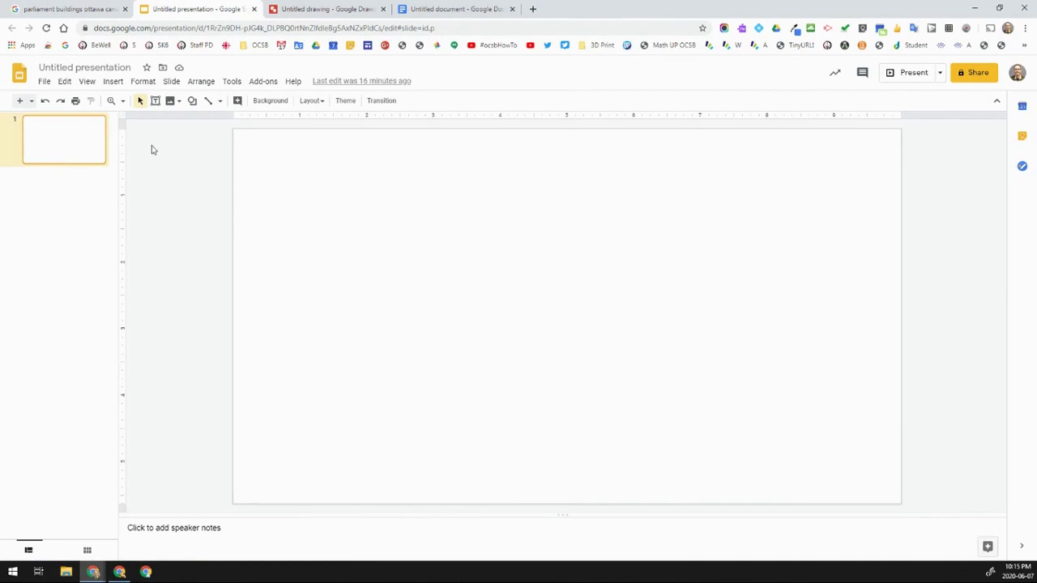
click(113, 84)
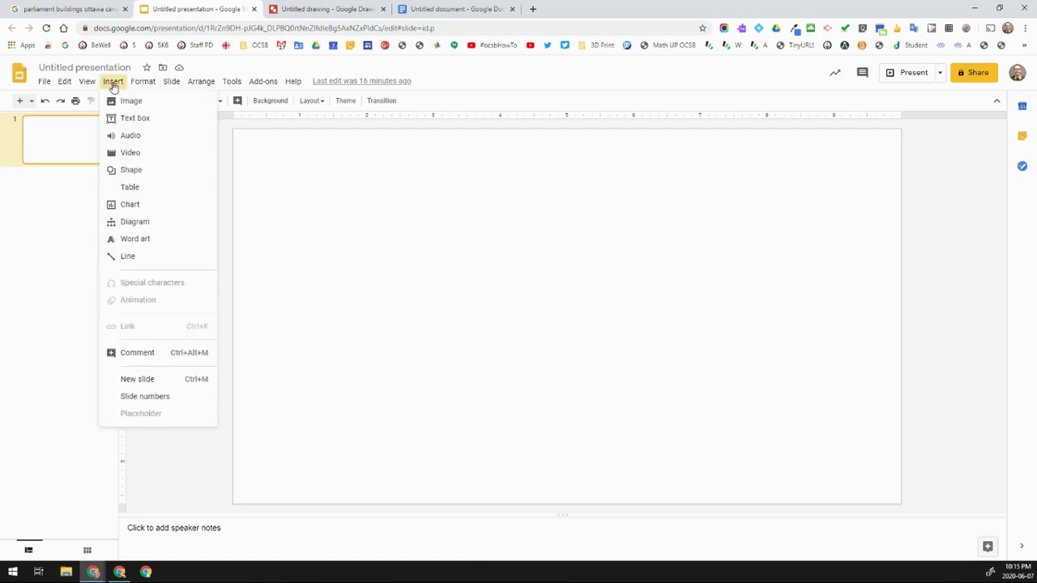
mouse_move(137, 108)
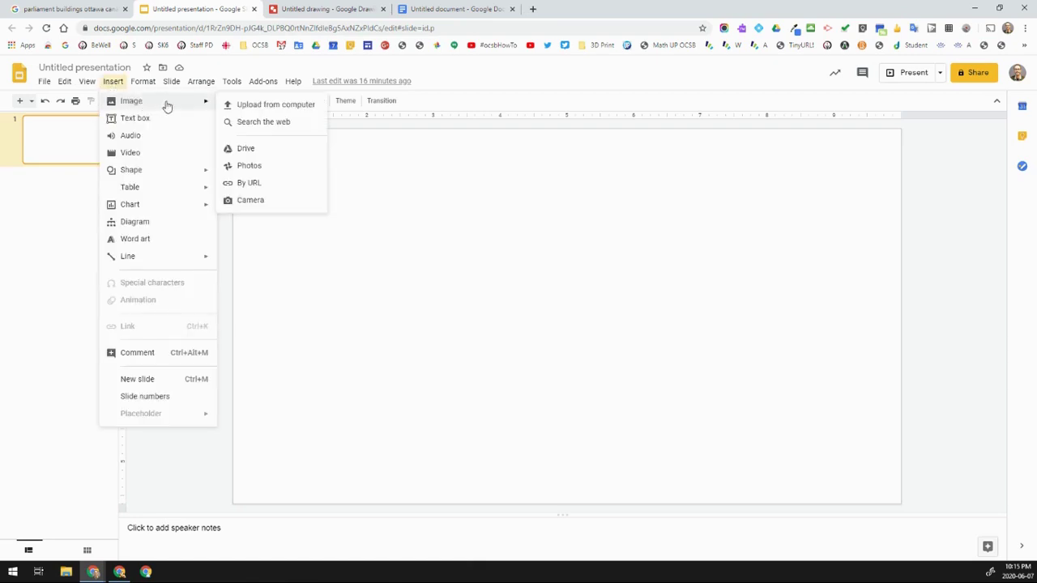
click(270, 127)
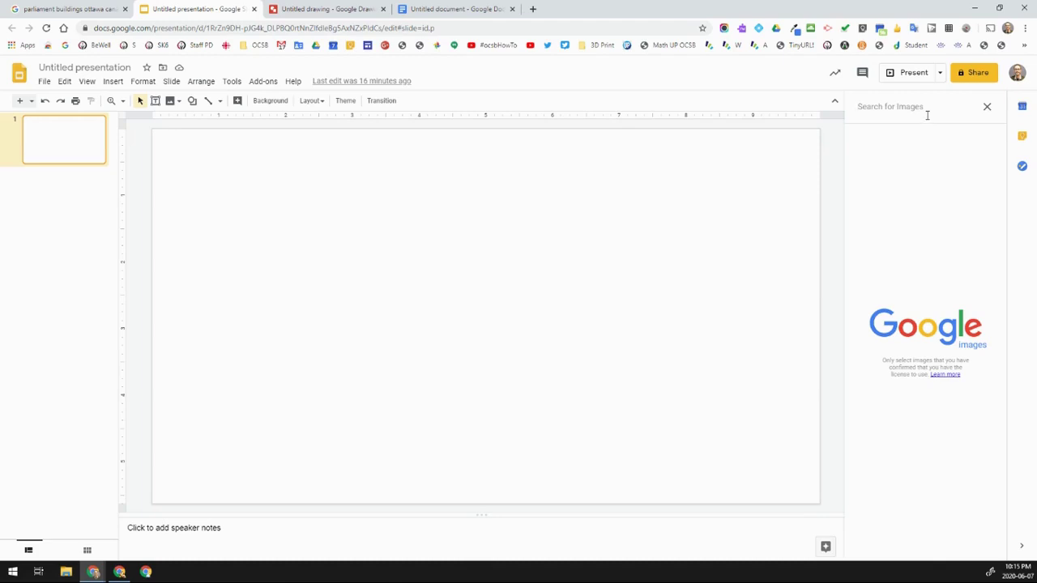
Search 'parliament buildings ottawa canada' and insert the first Parliament photo onto slide 1
text(parliament buildings ottawa canada)
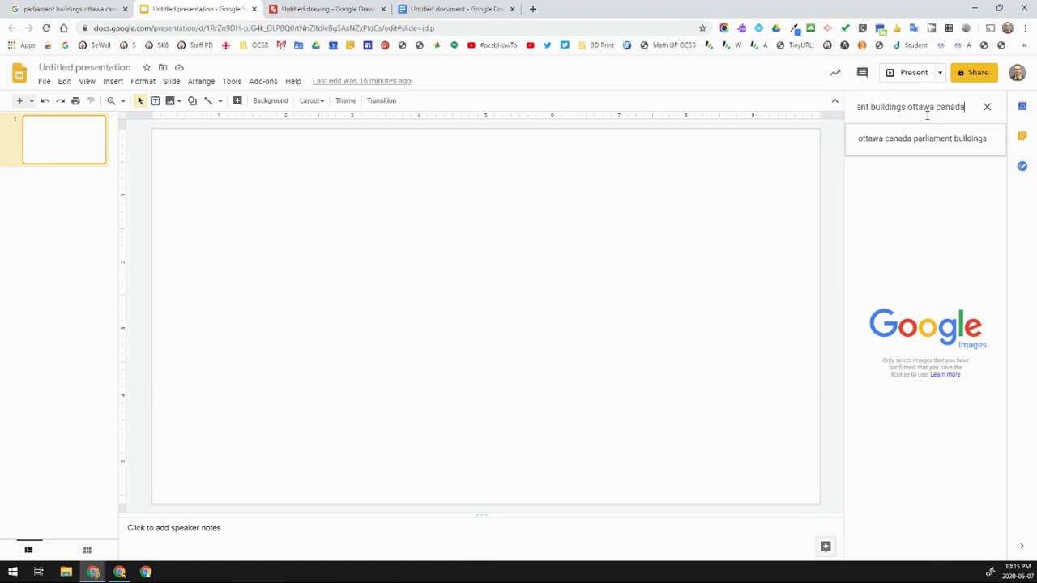
key(Return)
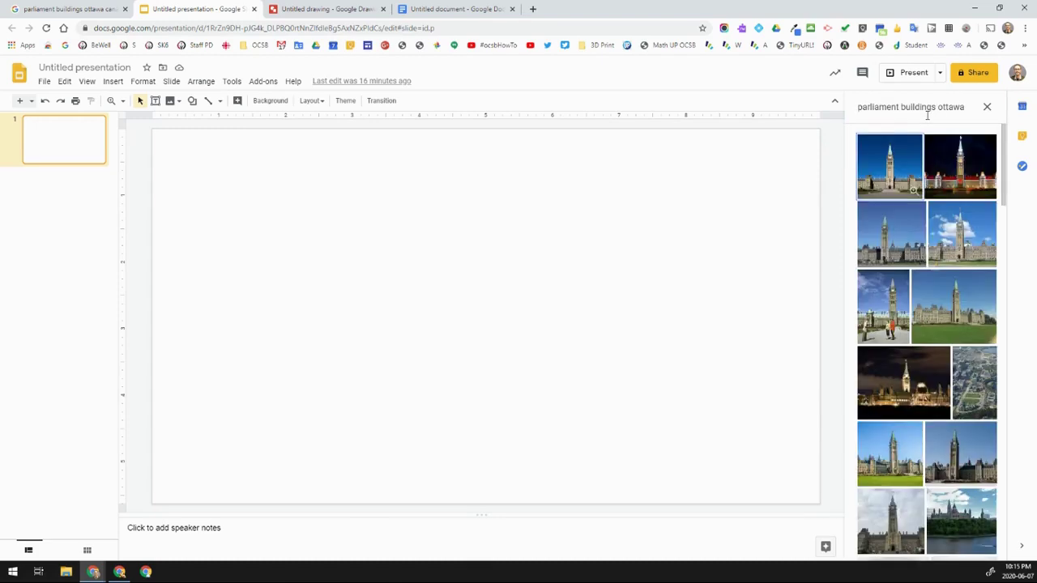
click(897, 170)
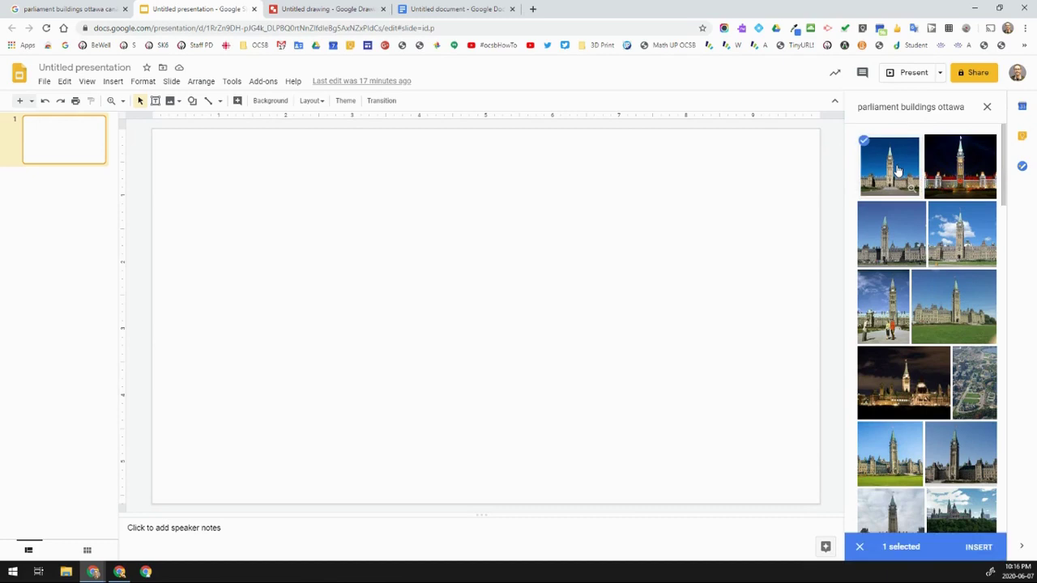
click(980, 549)
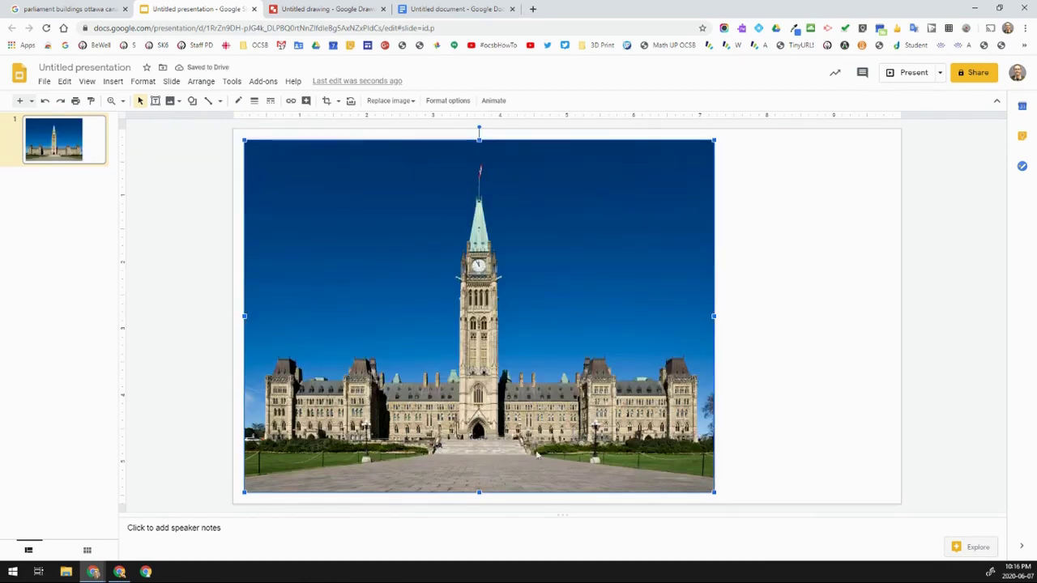
Shrink the Parliament photo to about half size and move it toward the top centre
drag(713, 492, 489, 320)
drag(340, 216, 549, 210)
right_click(573, 213)
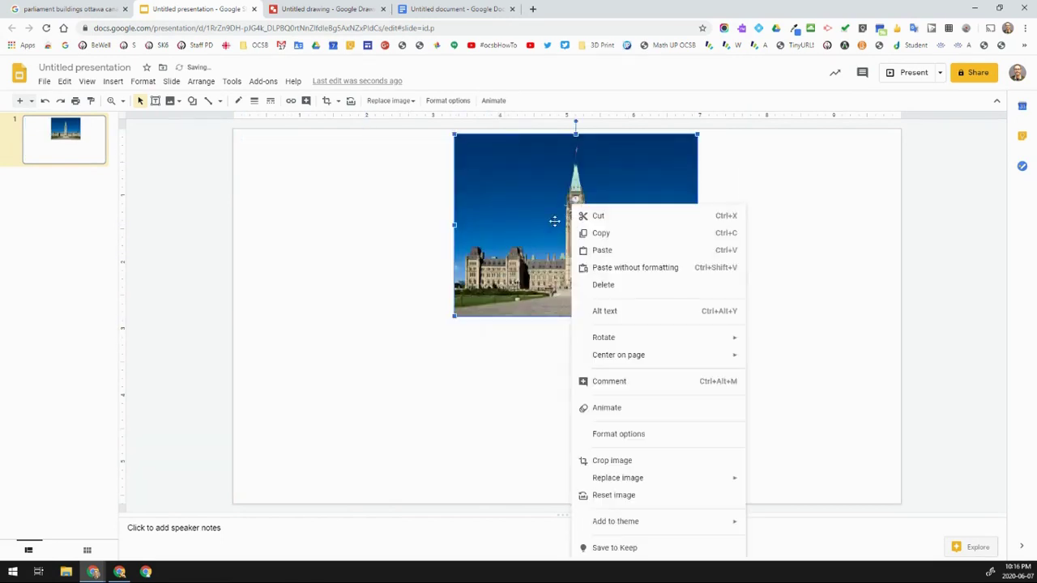
click(536, 224)
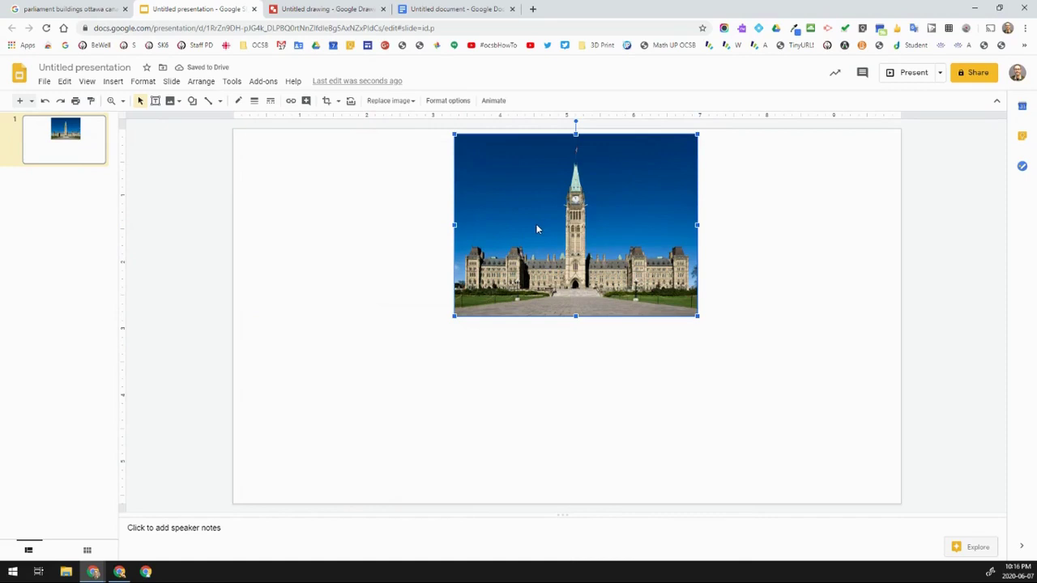
Add a second Parliament photo from the web image search onto slide 1
click(114, 84)
mouse_move(139, 102)
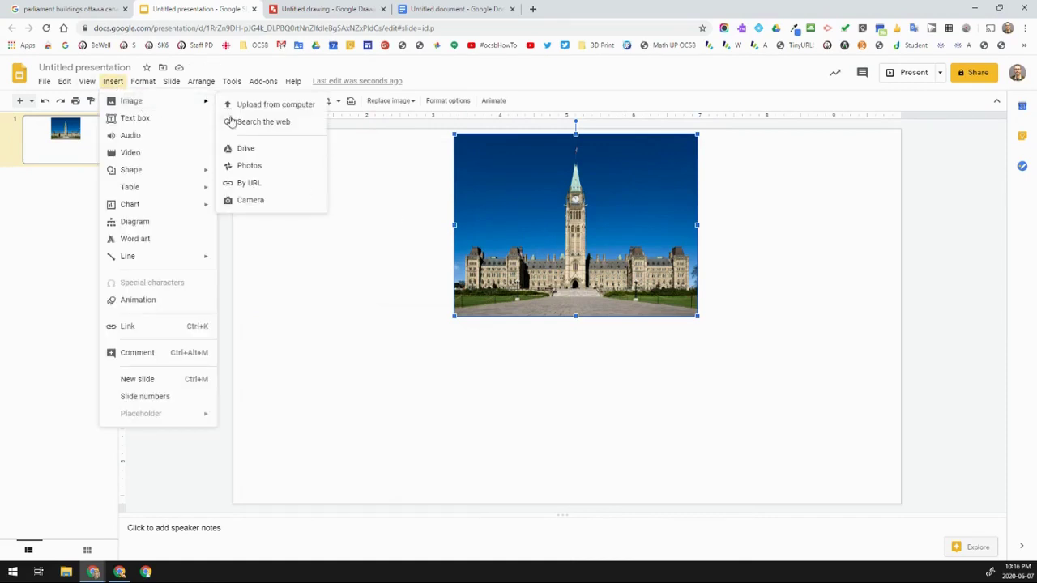
click(250, 124)
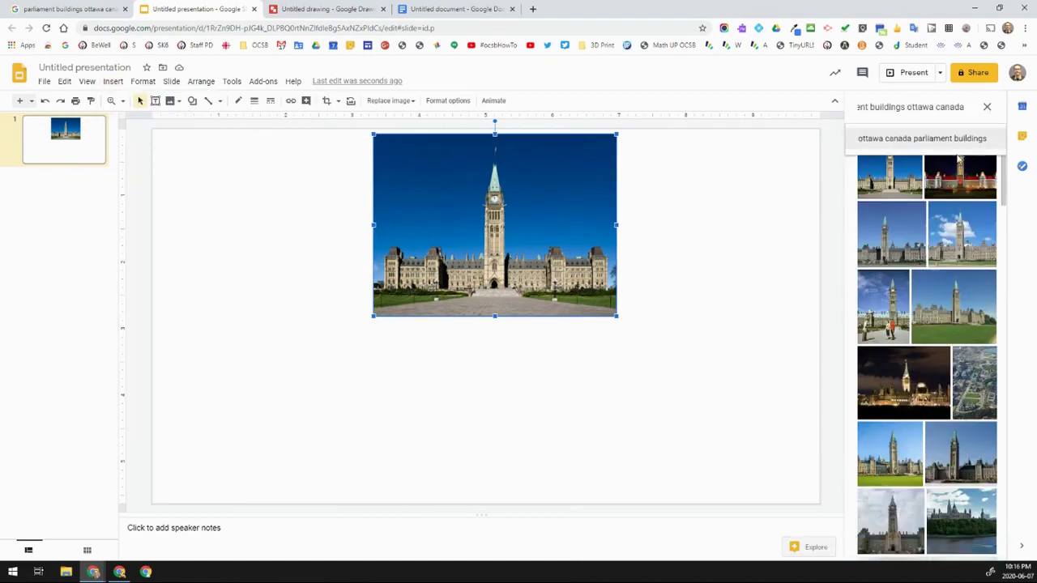
mouse_move(895, 185)
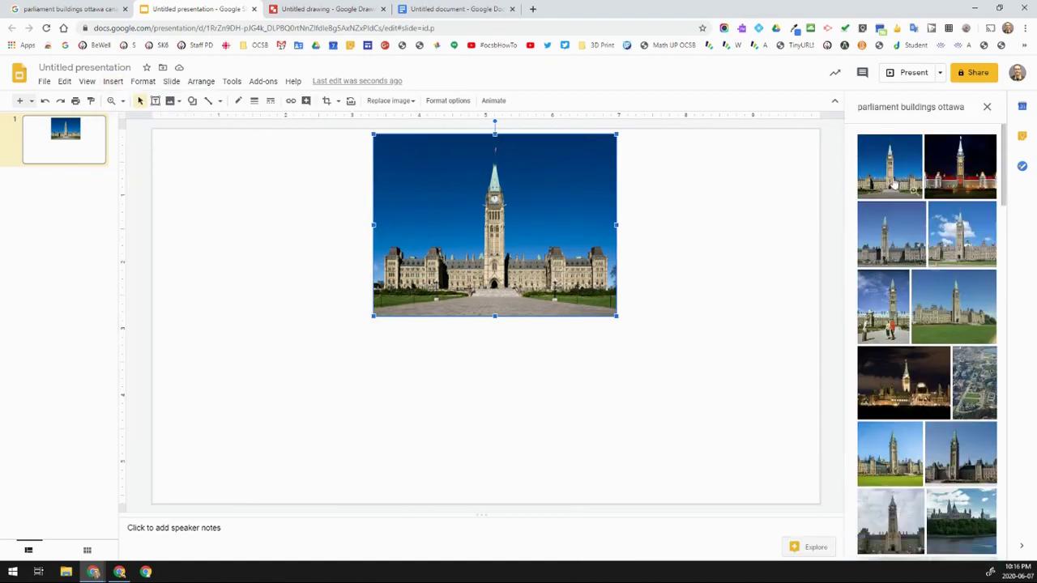
click(895, 185)
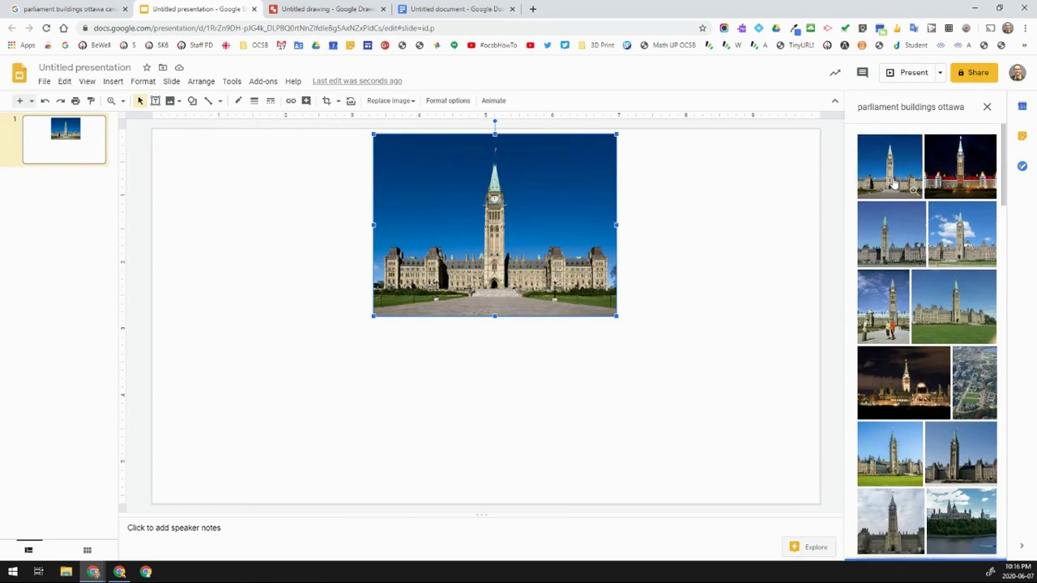
drag(968, 174, 301, 364)
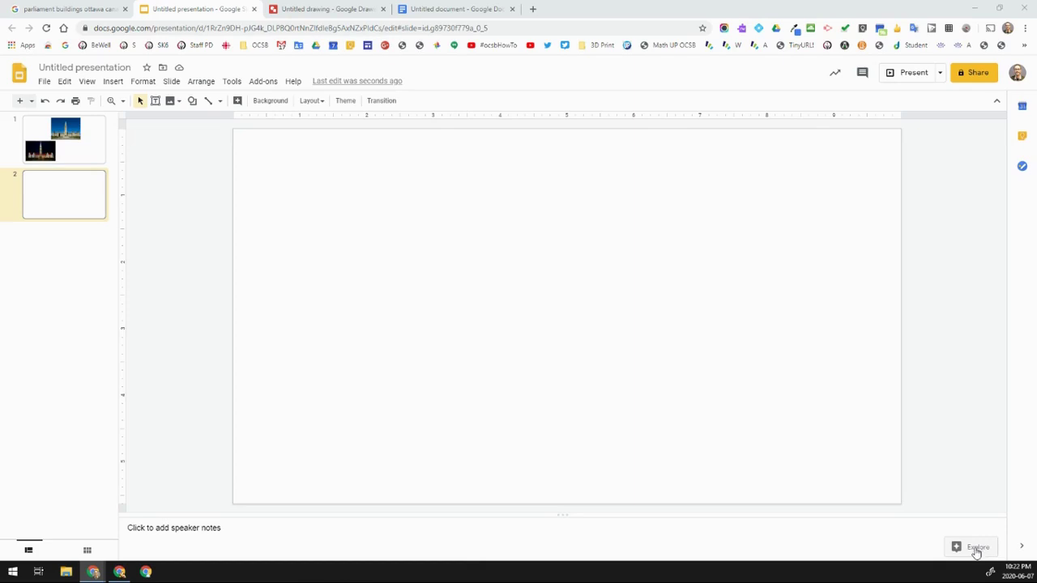
Search Explore for 'parliament buildings ottawa canada' and show its image results
click(976, 550)
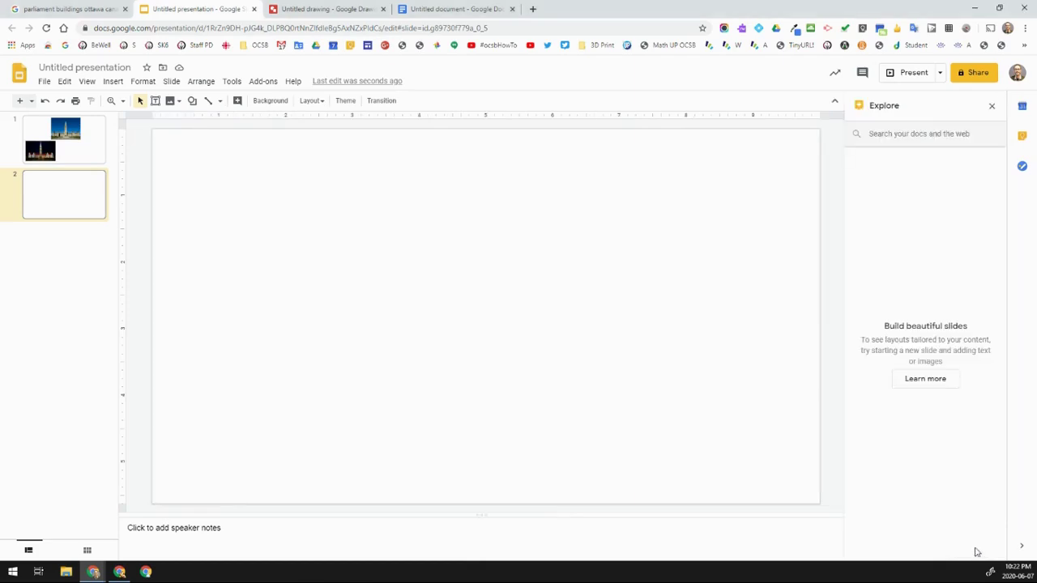
click(920, 133)
text(parliament buildings ottawa canada)
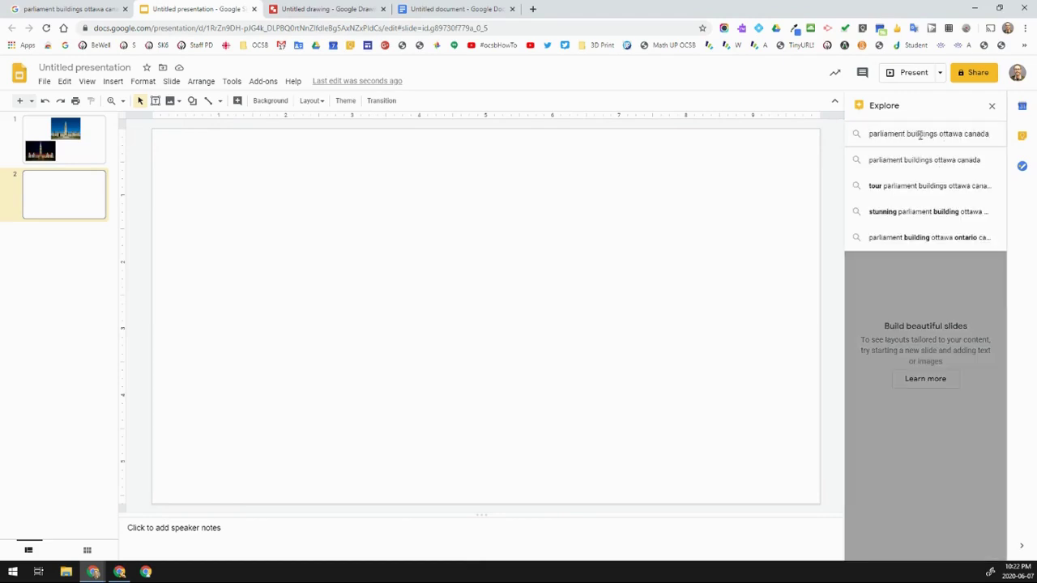
key(Return)
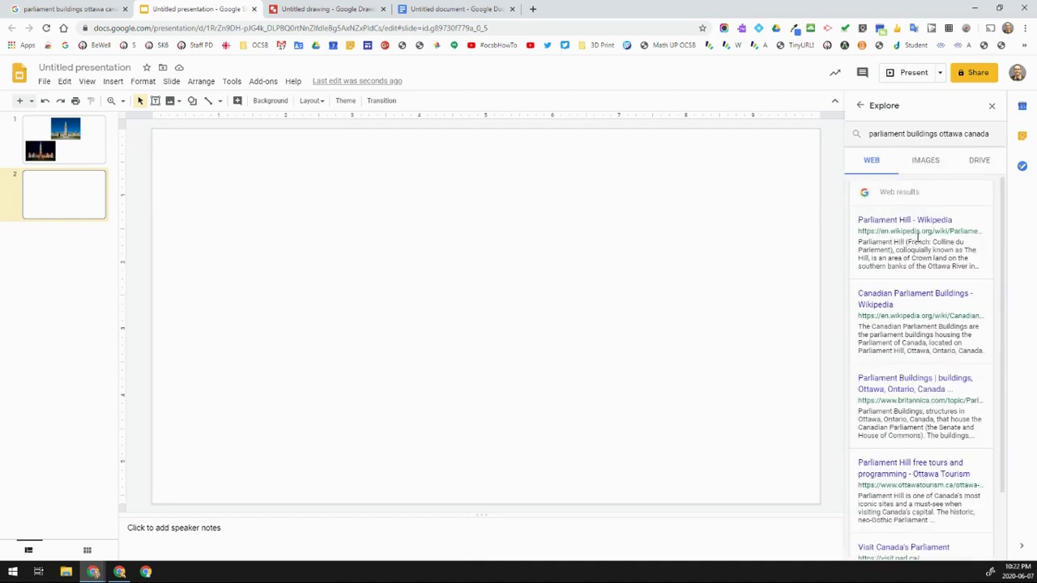
click(929, 164)
Drag the night Parliament photo onto slide 2 and shrink it to a smaller size
mouse_move(953, 222)
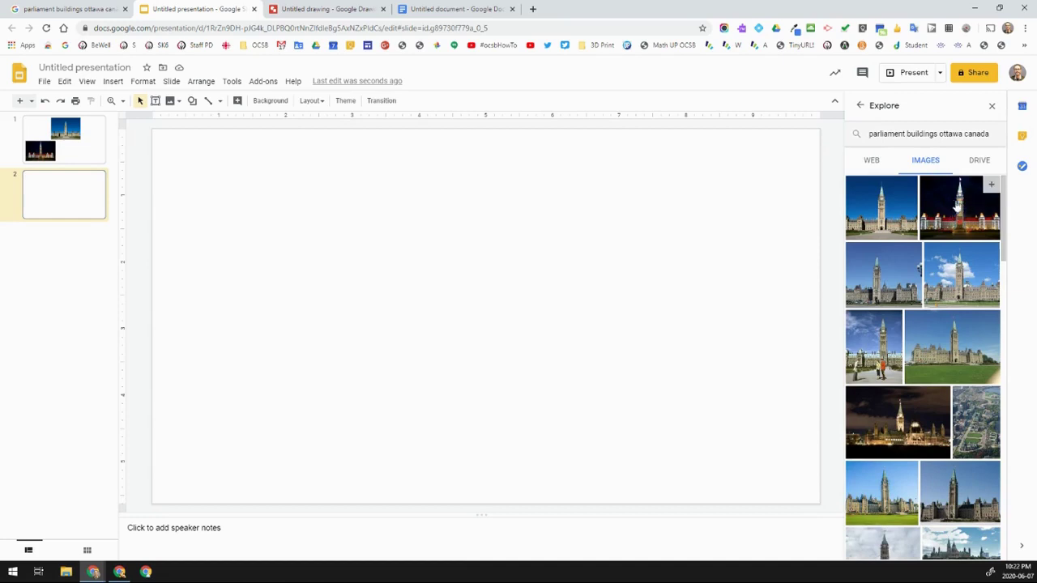
drag(961, 208, 458, 238)
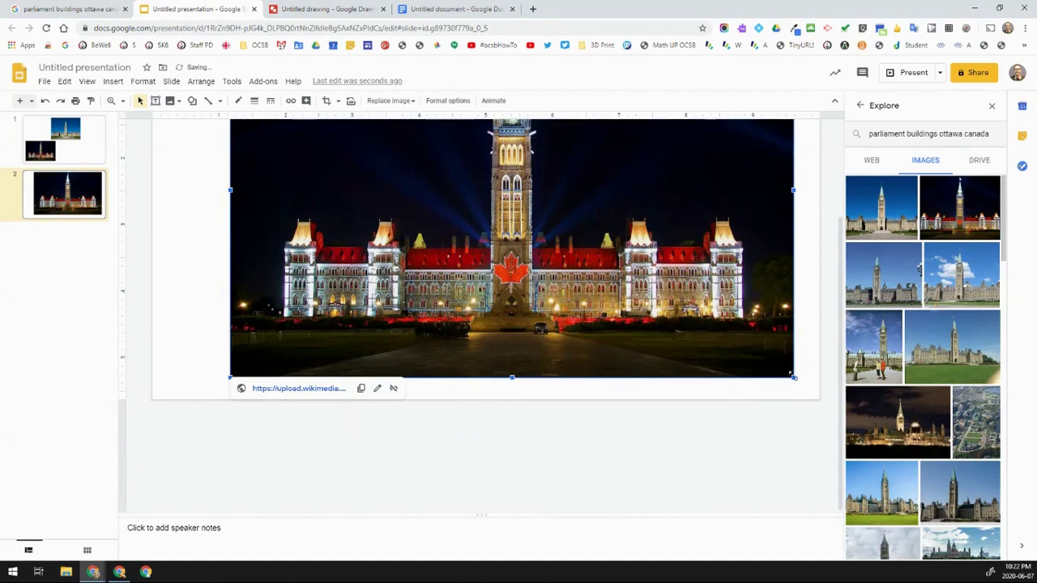
drag(793, 377, 610, 256)
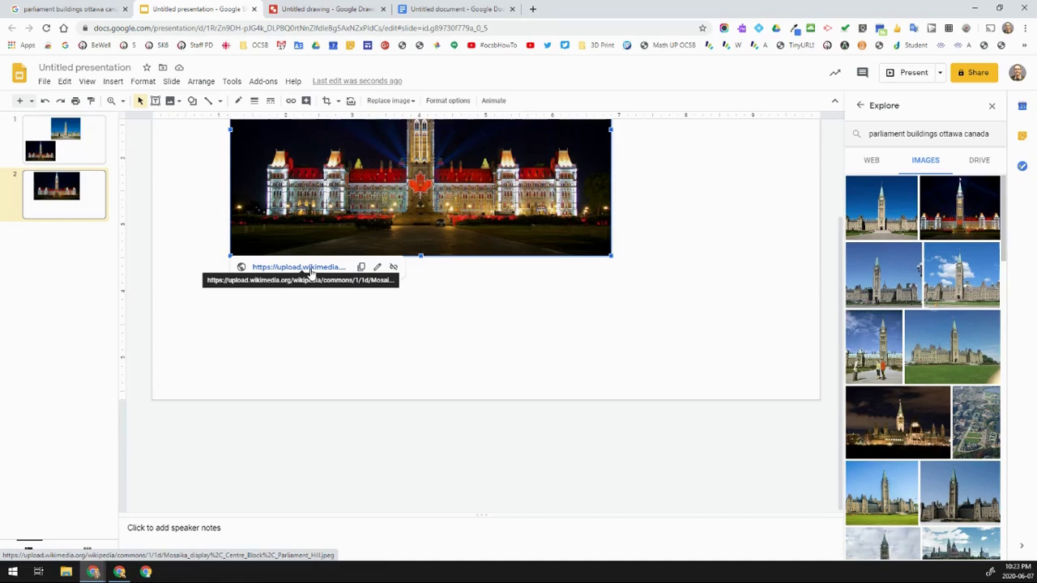
click(309, 11)
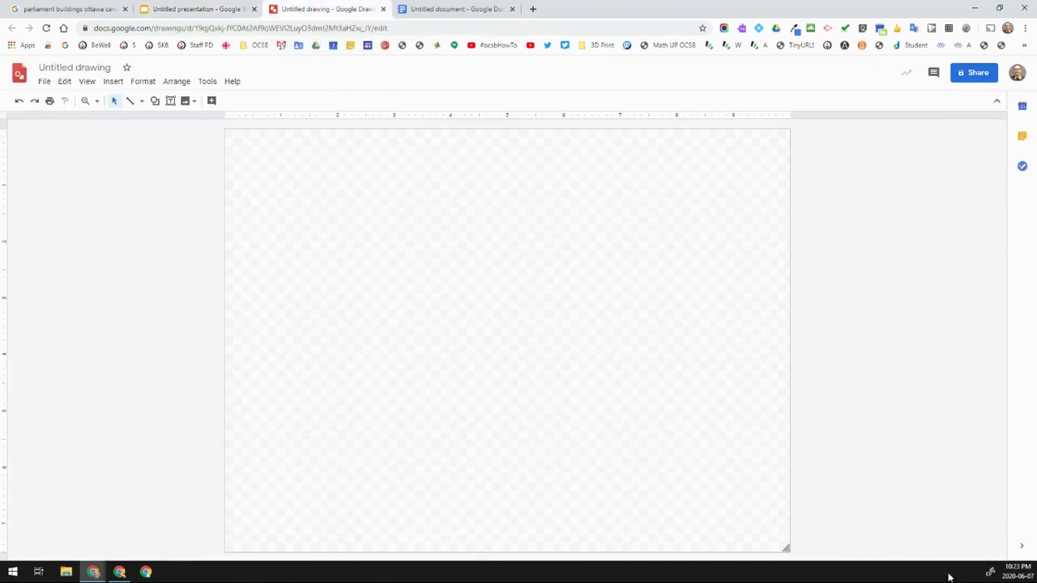
Open Insert > Image > Search the web beside the blank untitled drawing
click(113, 82)
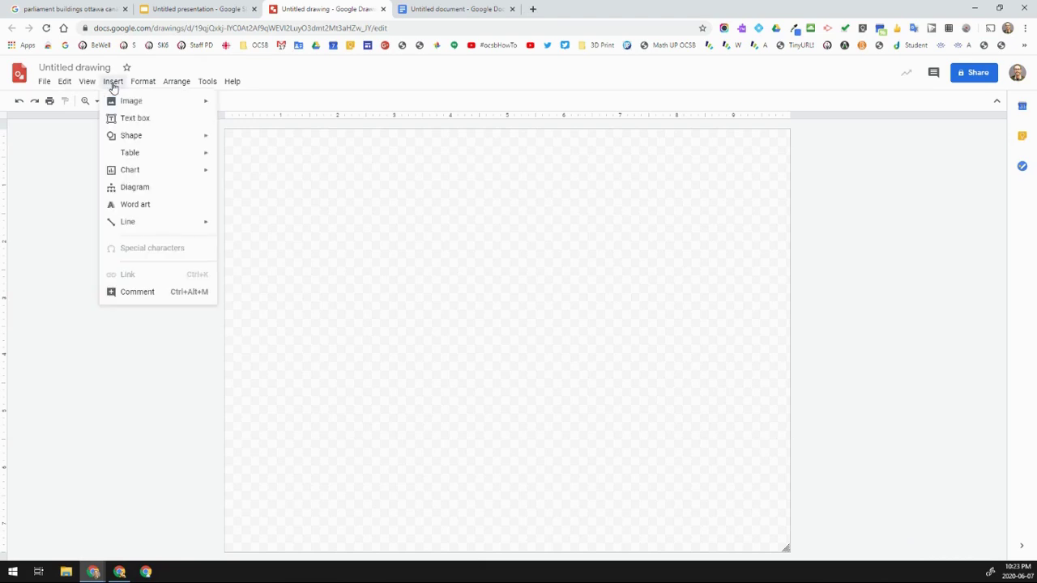
mouse_move(139, 102)
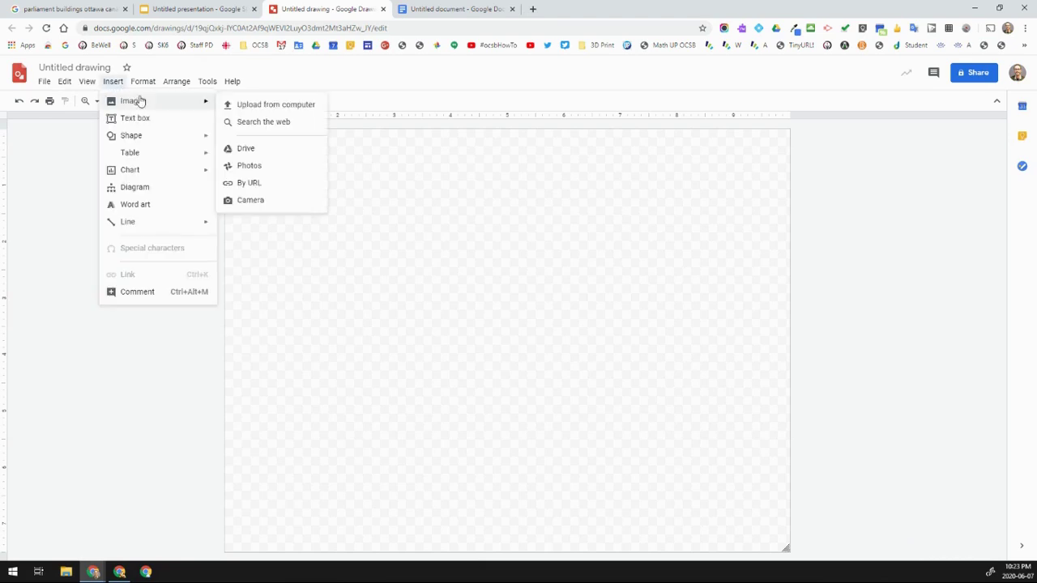
click(280, 122)
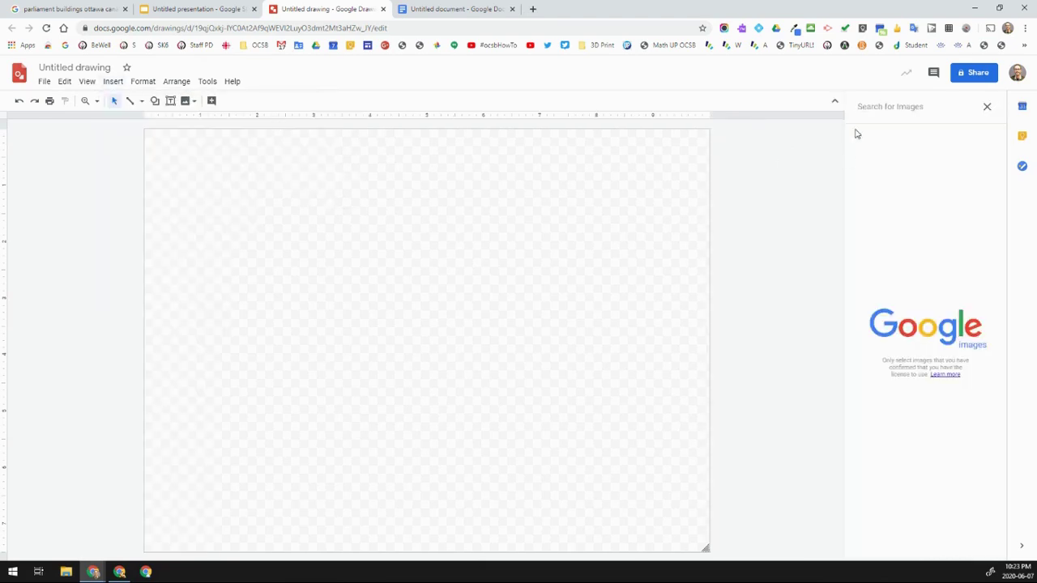
In the untitled document, search the web for 'parliament buildings ottawa' and drop in the night photo
click(453, 12)
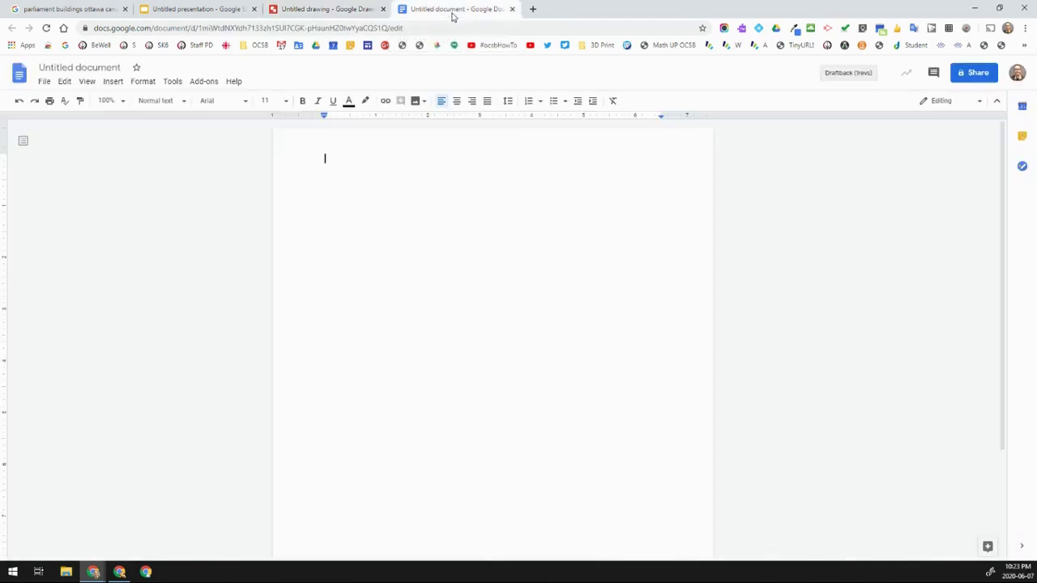
click(114, 82)
mouse_move(144, 101)
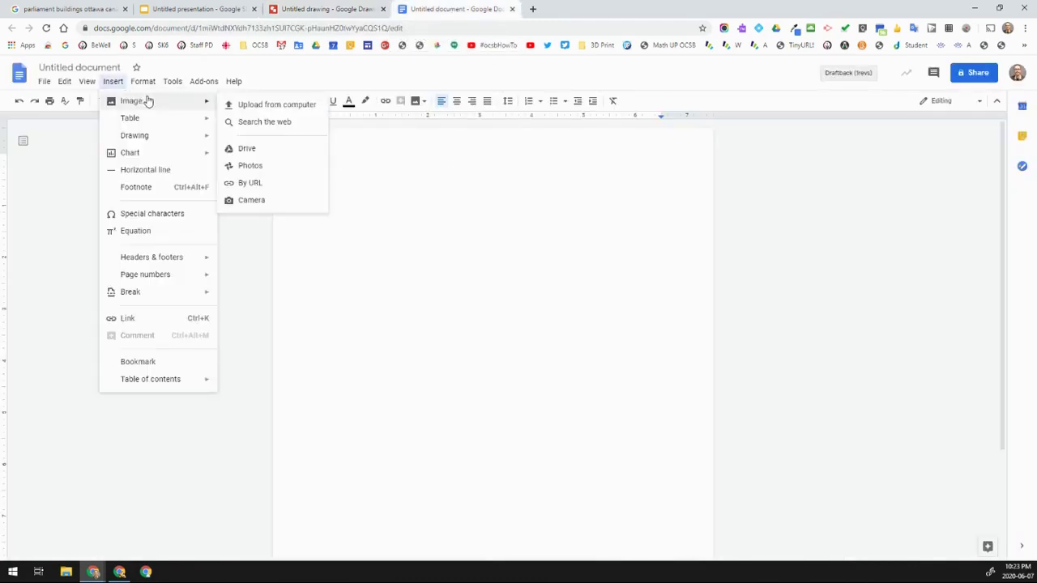
click(273, 128)
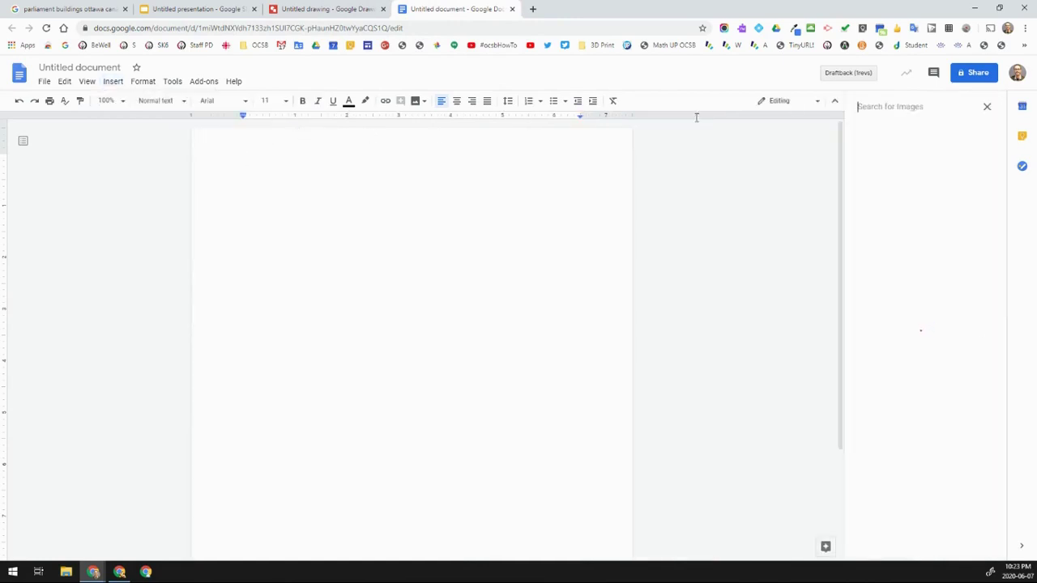
text(parliament buildings ottawa canada)
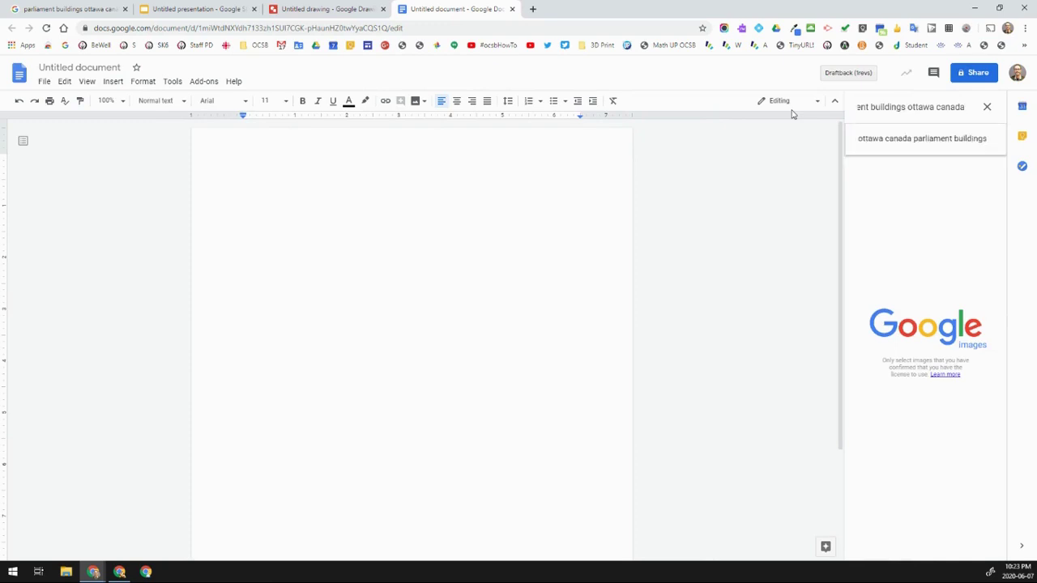
key(Return)
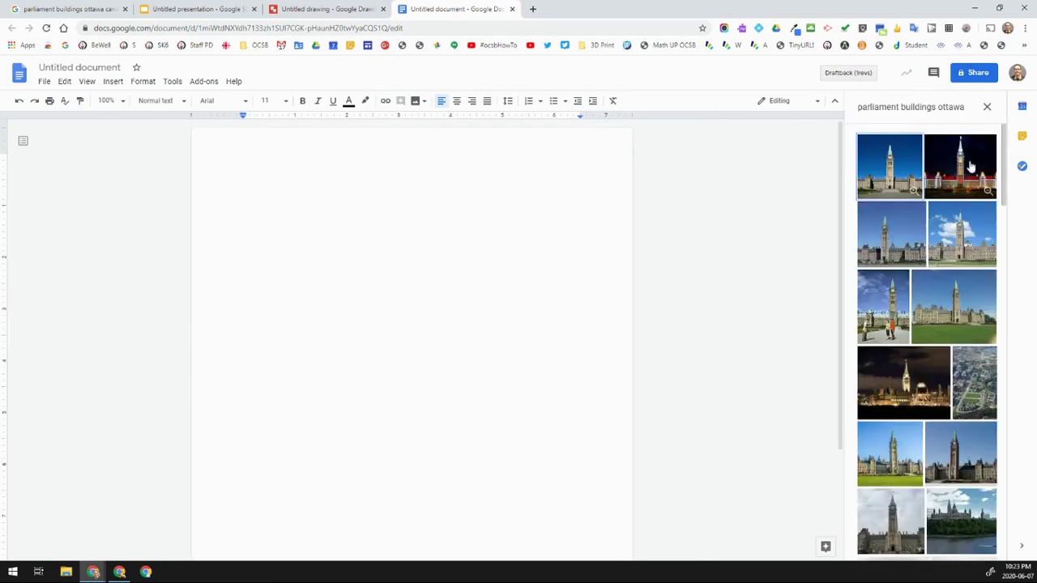
drag(972, 163, 474, 241)
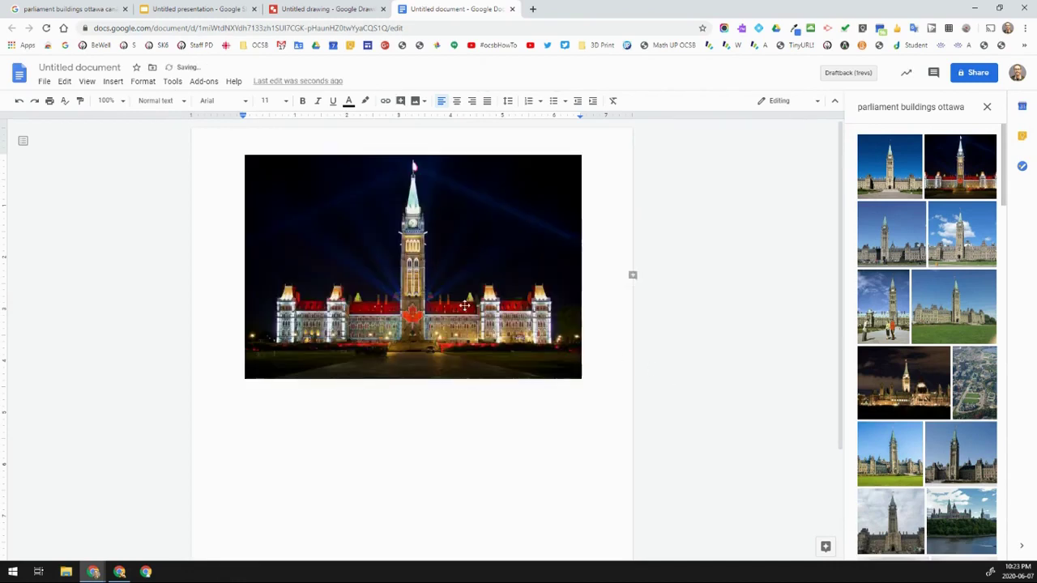
Check the inserted photo's options, then close the image search and Explore side panels
click(457, 307)
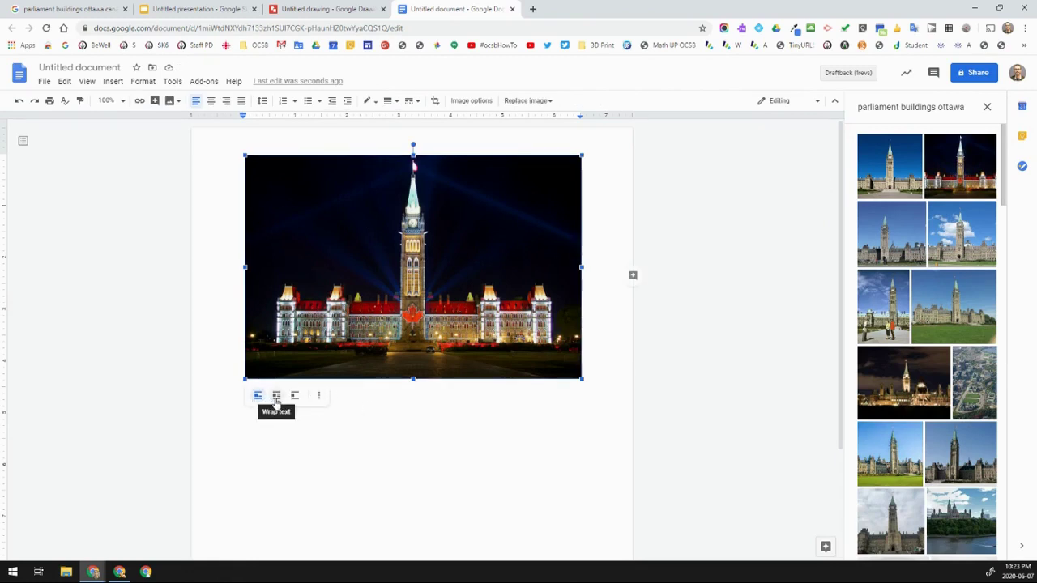
click(319, 397)
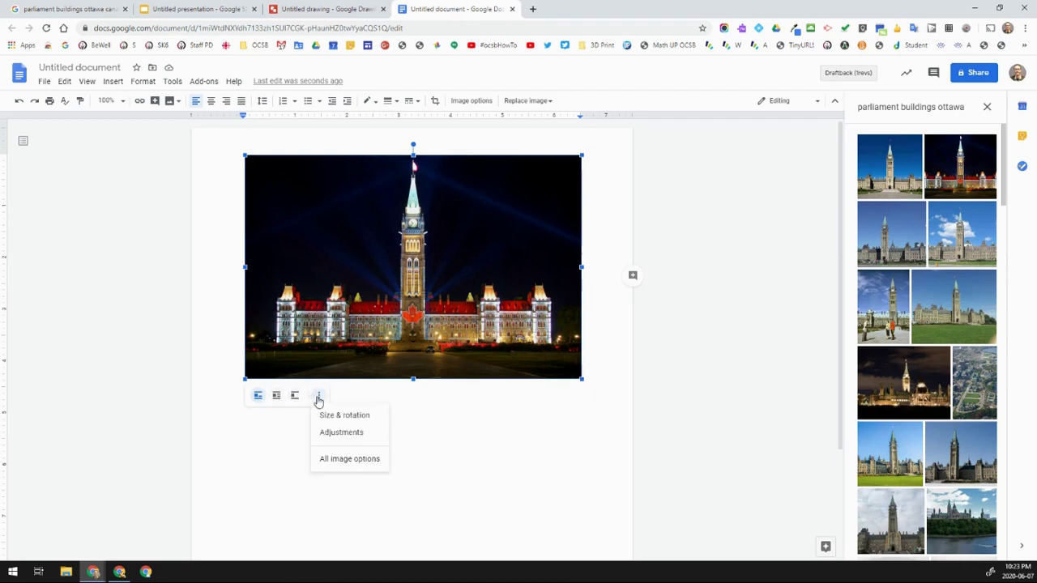
click(150, 366)
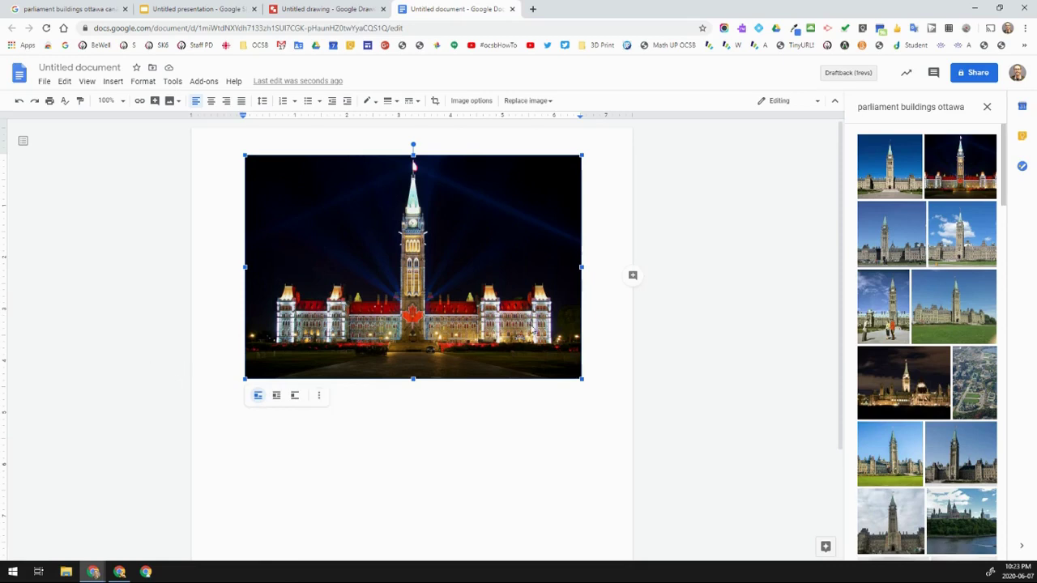
click(986, 107)
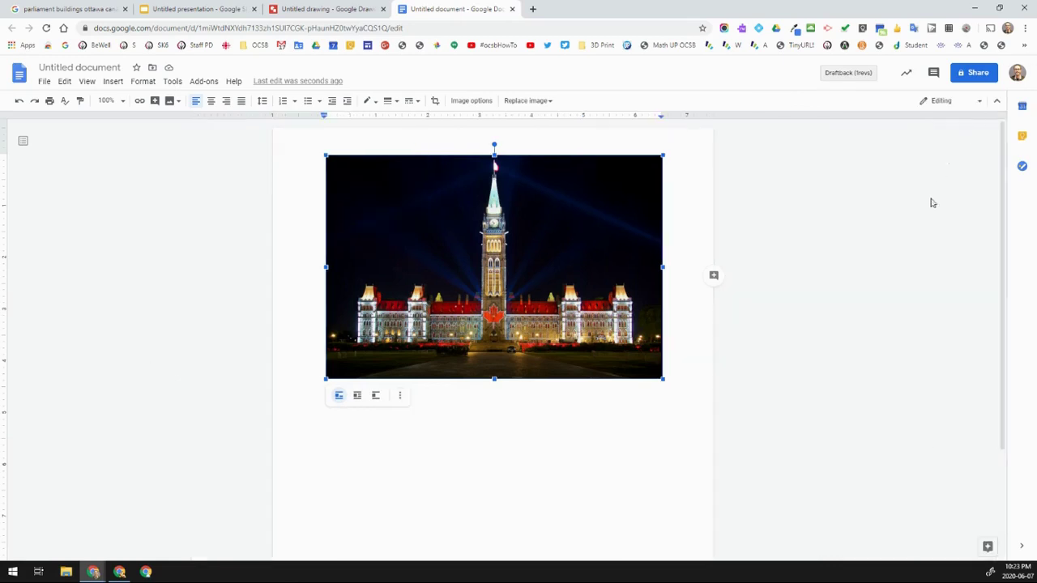
click(984, 549)
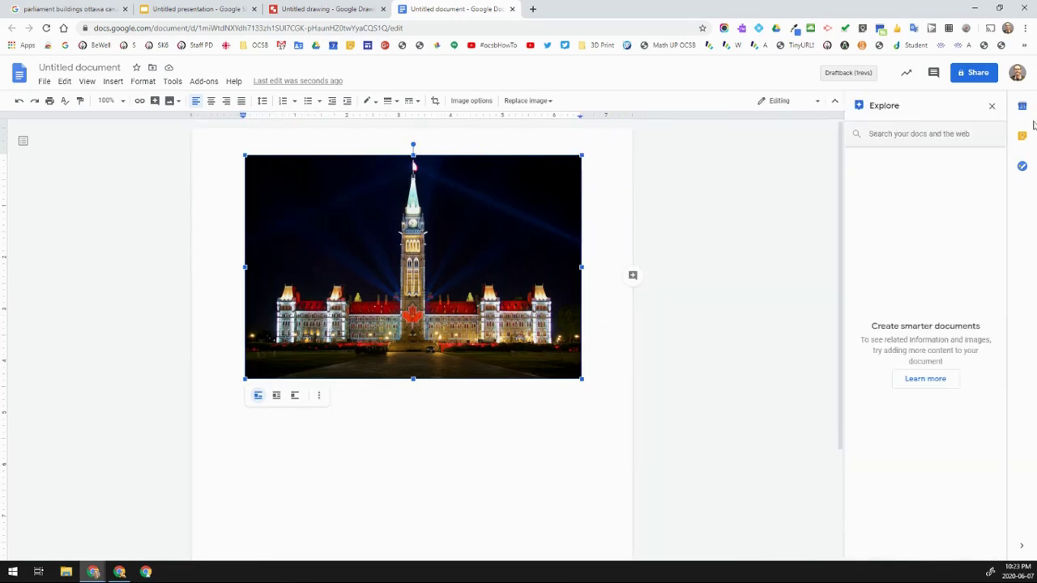
click(991, 108)
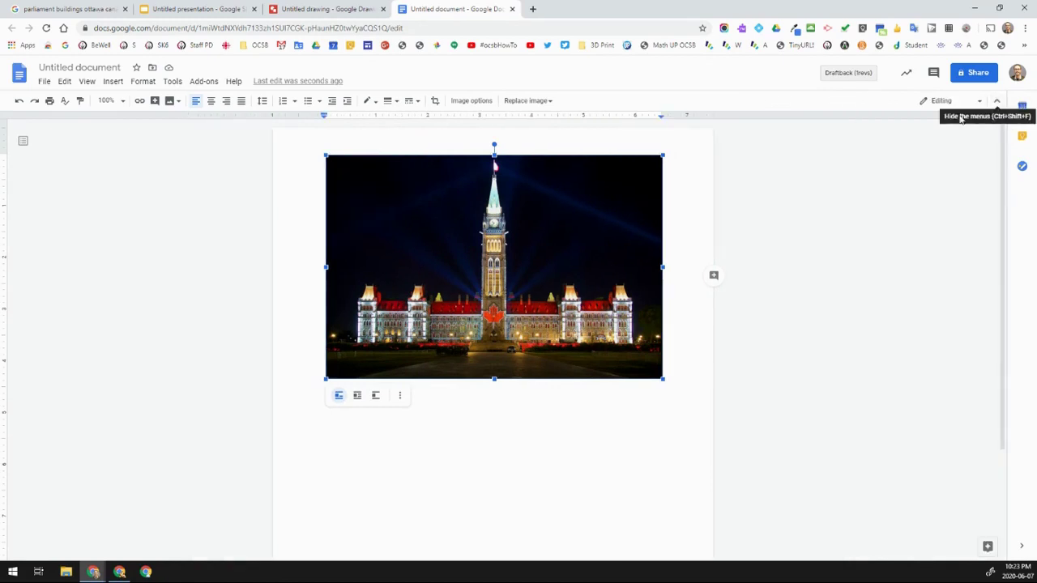